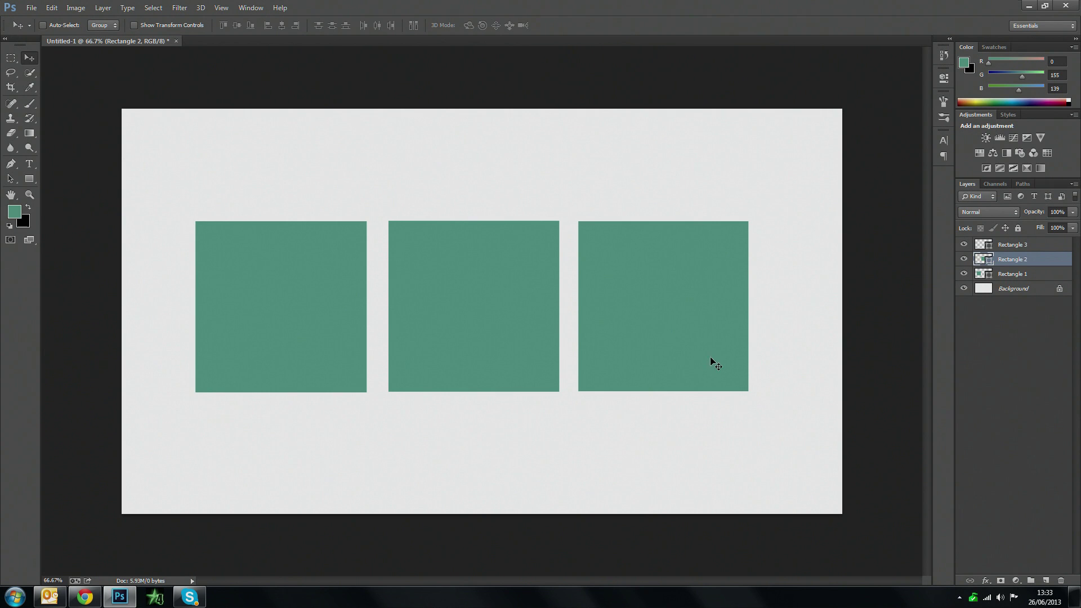
Select the leftmost square's layer, Rectangle 1, with Alt+[
{"action": "key", "text": "alt+bracketleft"}
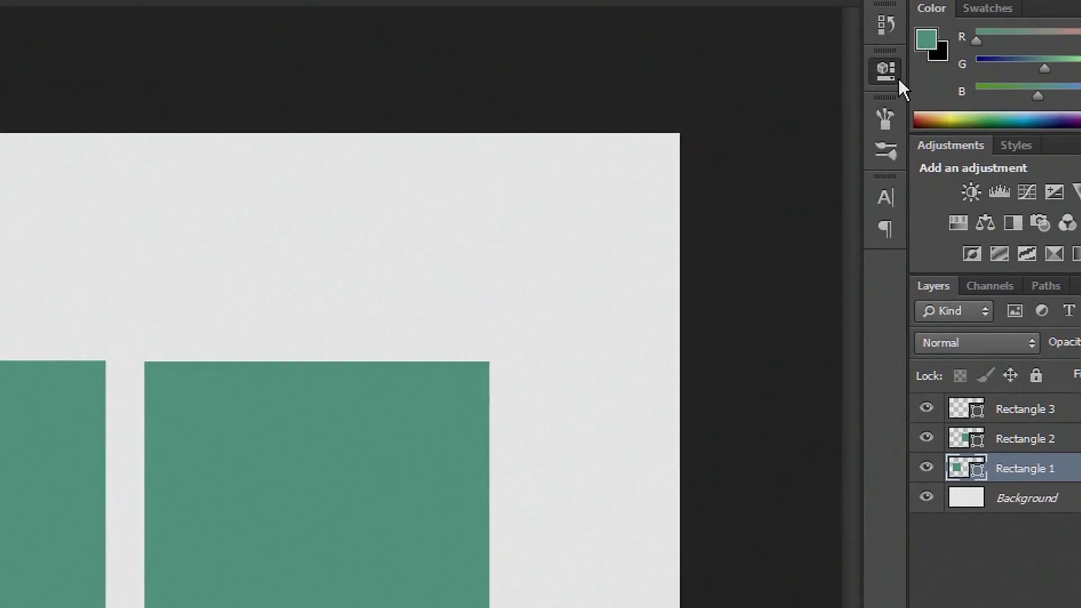
Show the live shape Properties and test rounding the top-left corner, then reset it to 0 px
{"action": "left_click", "coordinate": [944, 79]}
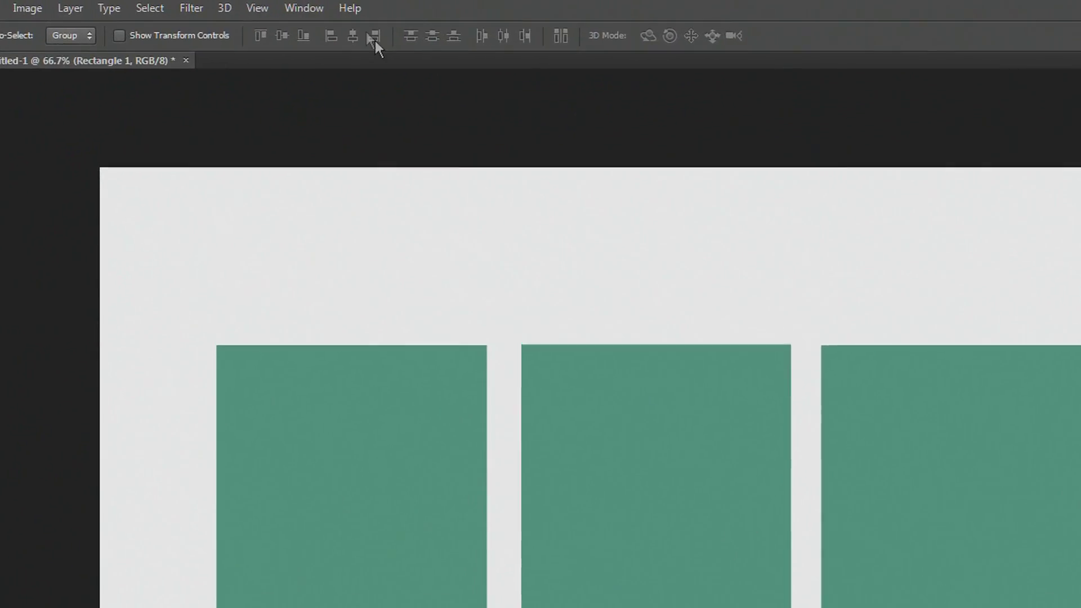
{"action": "left_click", "coordinate": [267, 7]}
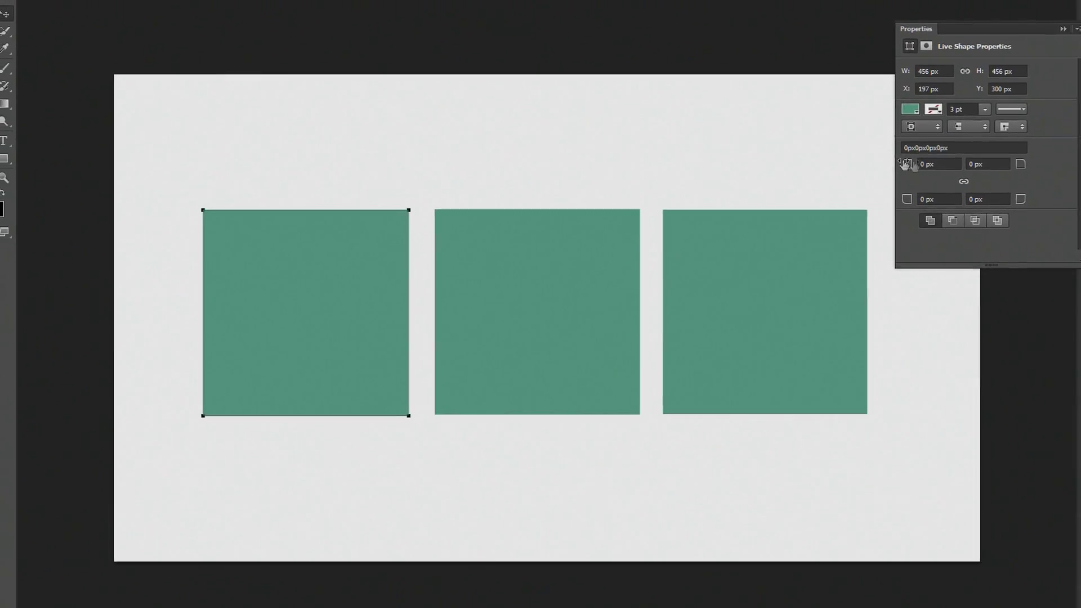
{"action": "left_click_drag", "start_coordinate": [904, 164], "coordinate": [906, 167]}
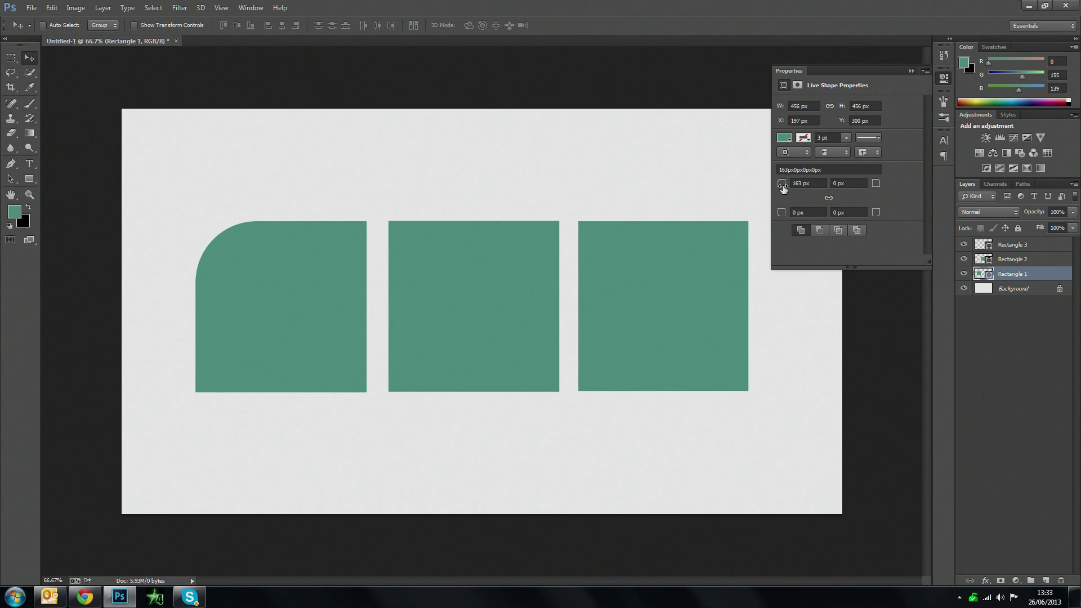
{"action": "left_click_drag", "start_coordinate": [780, 188], "coordinate": [712, 193]}
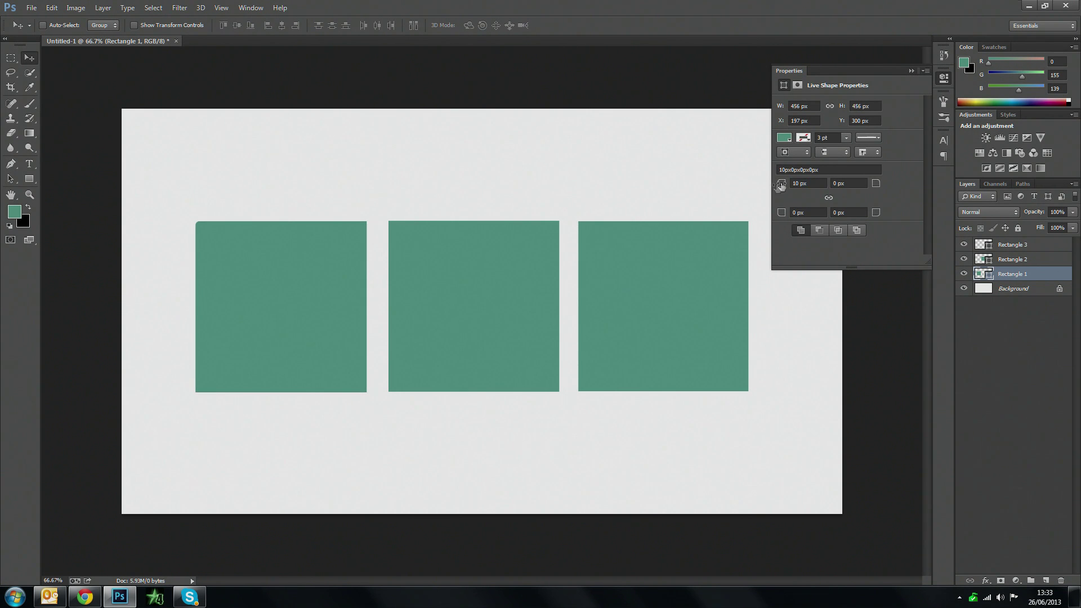
{"action": "left_click_drag", "start_coordinate": [781, 186], "coordinate": [973, 201]}
{"action": "left_click_drag", "start_coordinate": [784, 186], "coordinate": [619, 237]}
Test rounding the top-right and bottom-left corners, then flatten the top-right back to 0 px
{"action": "left_click", "coordinate": [875, 185]}
{"action": "left_click_drag", "start_coordinate": [874, 184], "coordinate": [1063, 197]}
{"action": "left_click_drag", "start_coordinate": [782, 213], "coordinate": [985, 226]}
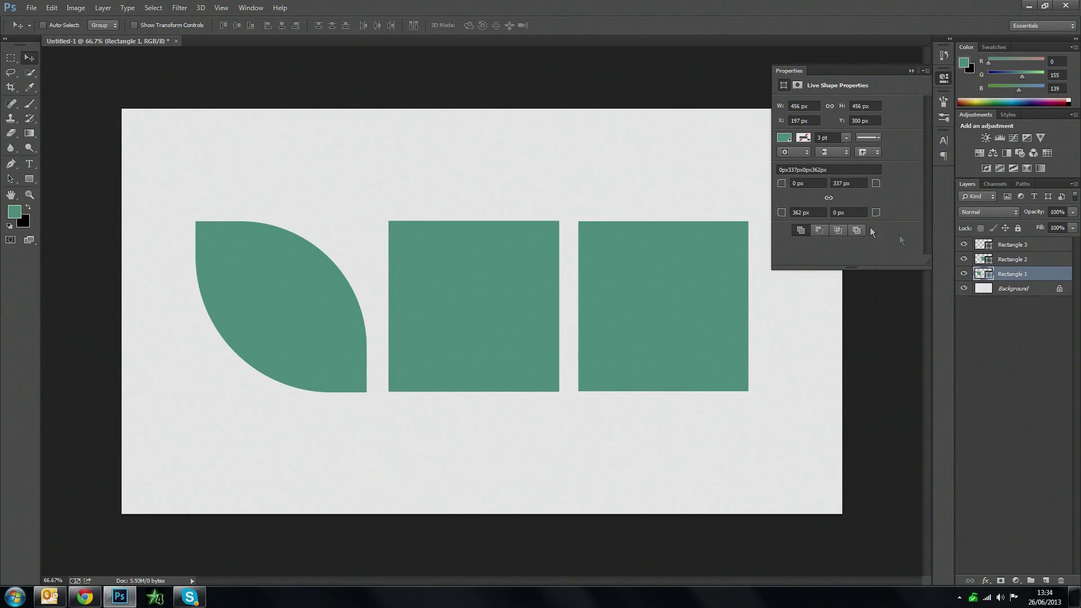
{"action": "left_click_drag", "start_coordinate": [782, 213], "coordinate": [704, 249]}
{"action": "left_click_drag", "start_coordinate": [876, 183], "coordinate": [633, 243]}
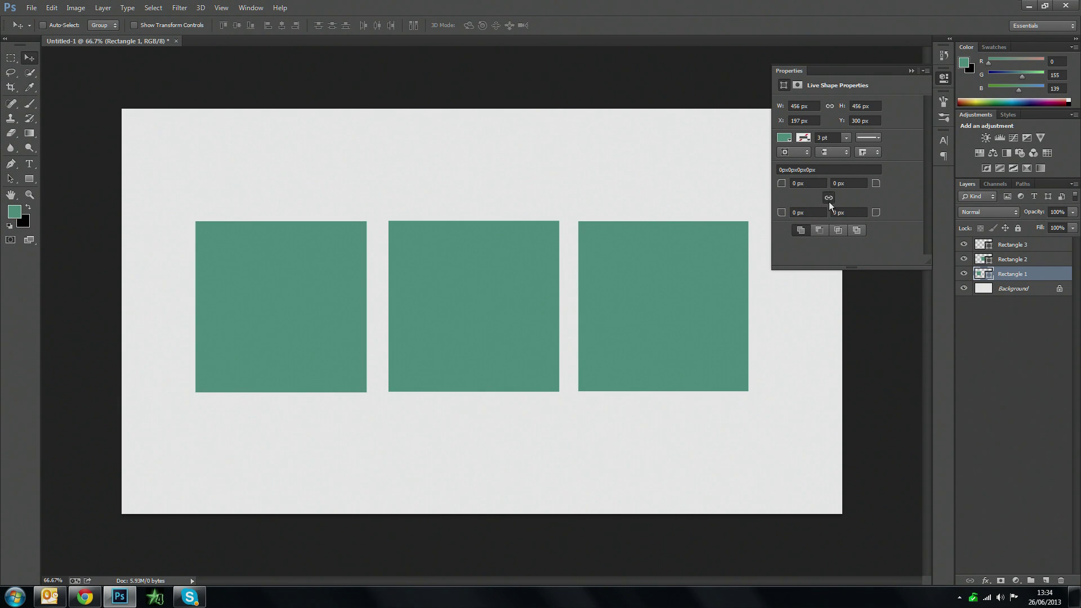
Scrub the left square's corner radii to about 127.17, 100.83, 127.44 and 127.17 px
{"action": "left_click_drag", "start_coordinate": [780, 186], "coordinate": [962, 205]}
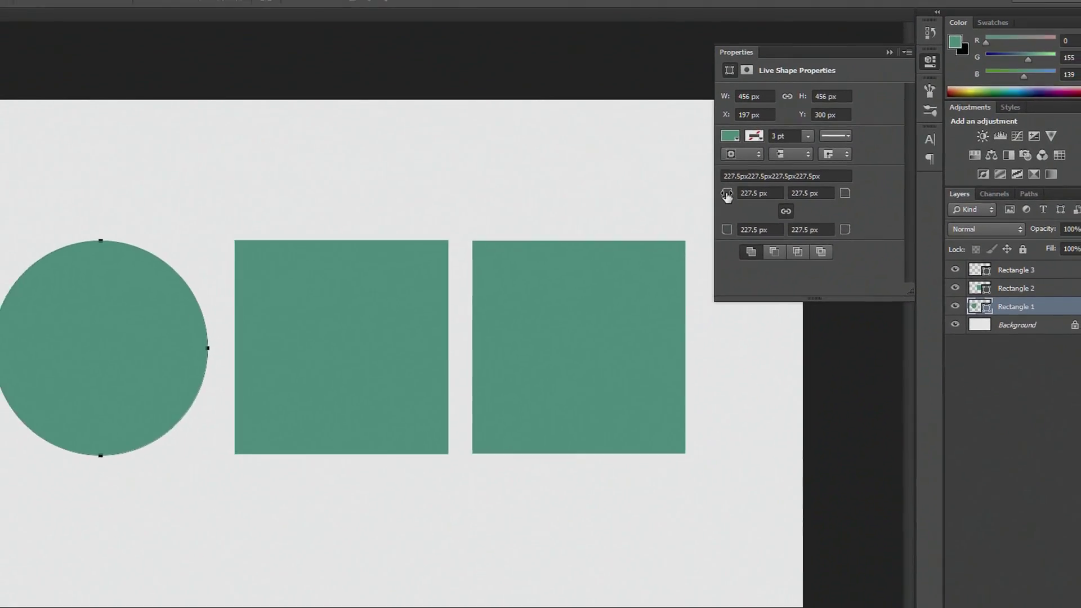
{"action": "left_click_drag", "start_coordinate": [552, 228], "coordinate": [512, 268]}
{"action": "left_click_drag", "start_coordinate": [761, 204], "coordinate": [941, 239]}
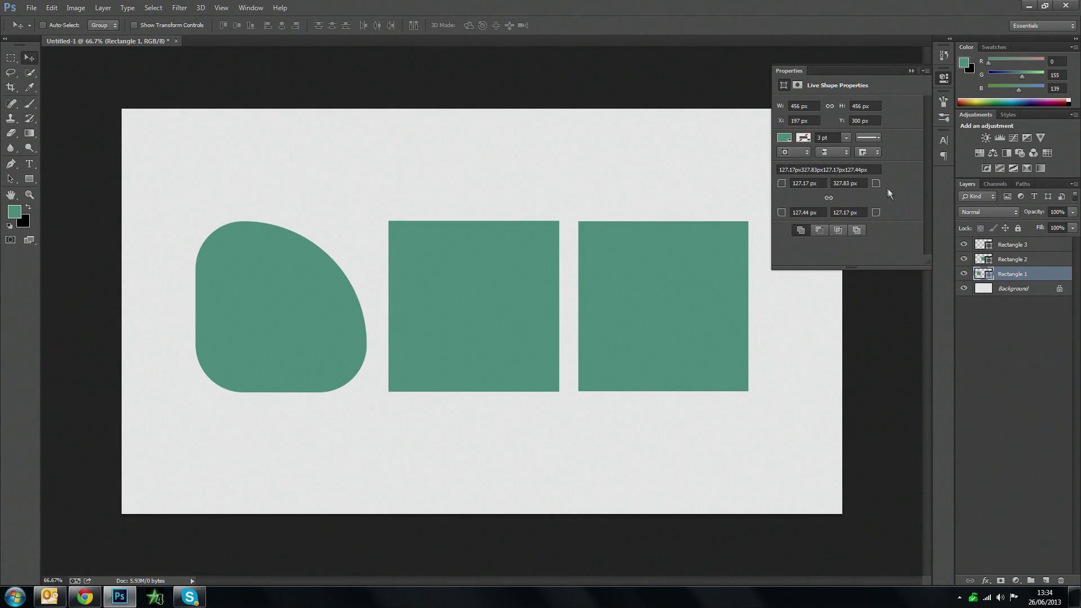
{"action": "left_click_drag", "start_coordinate": [887, 191], "coordinate": [751, 213]}
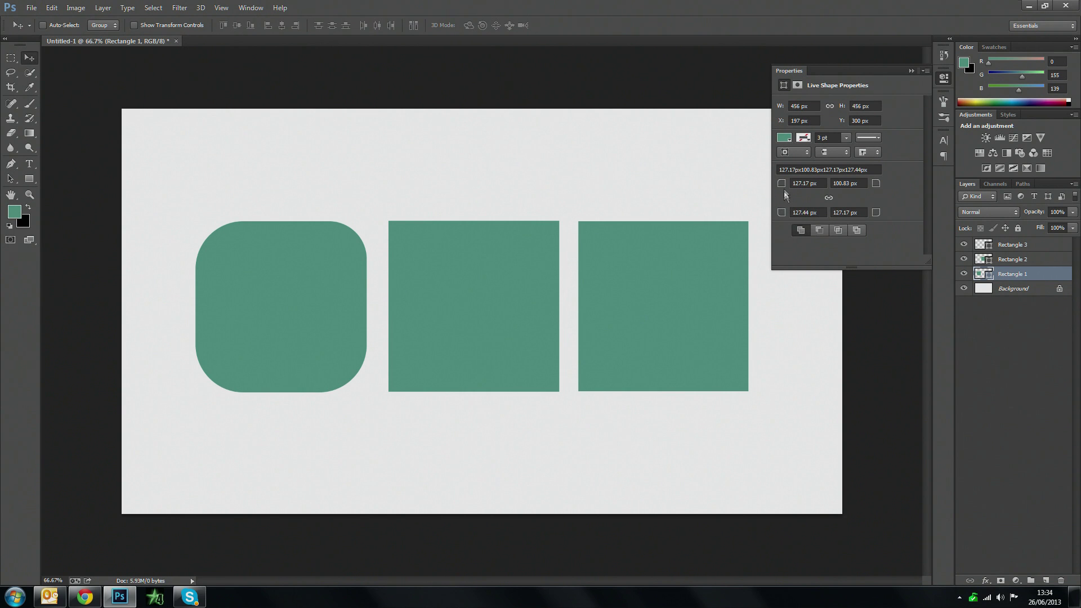
Round the top-left corner to 277.17 px and hide Rectangle 2 and Rectangle 3
{"action": "left_click_drag", "start_coordinate": [783, 189], "coordinate": [868, 189]}
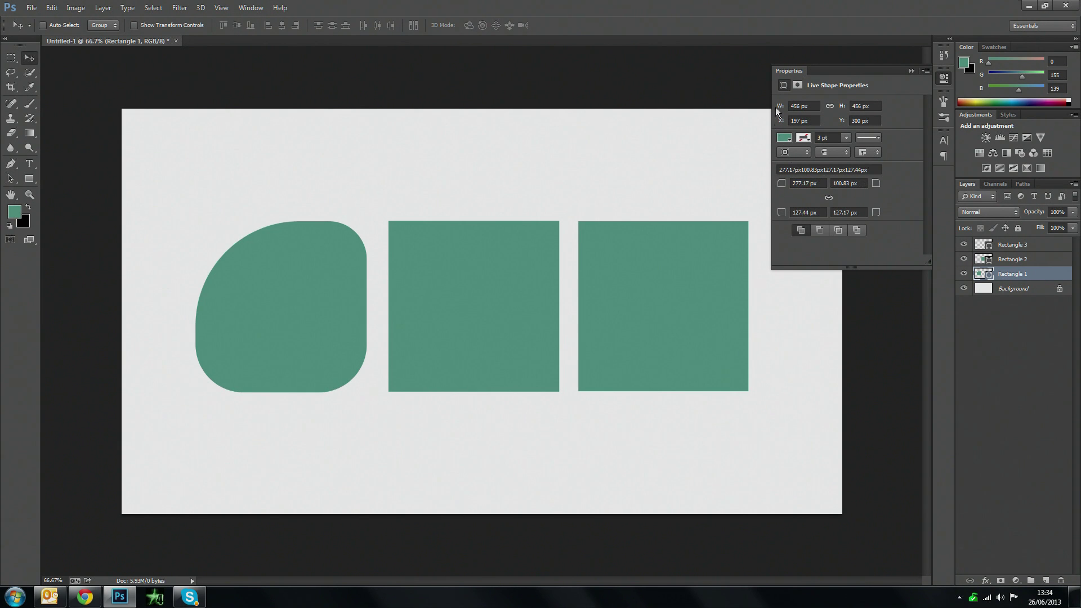
{"action": "left_click_drag", "start_coordinate": [775, 107], "coordinate": [855, 108]}
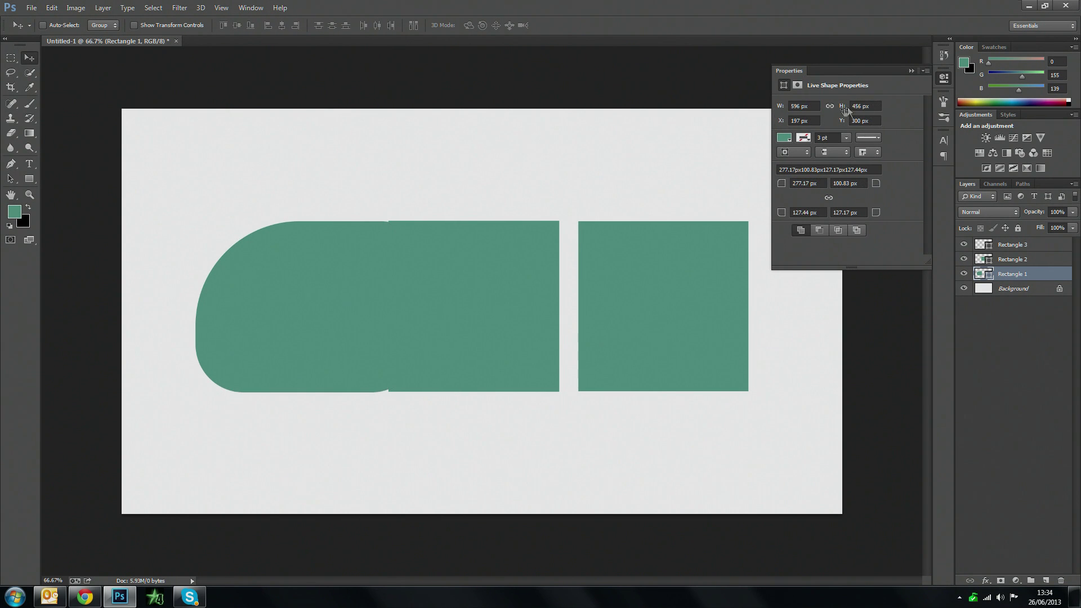
{"action": "left_click", "coordinate": [964, 259]}
{"action": "left_click", "coordinate": [963, 244]}
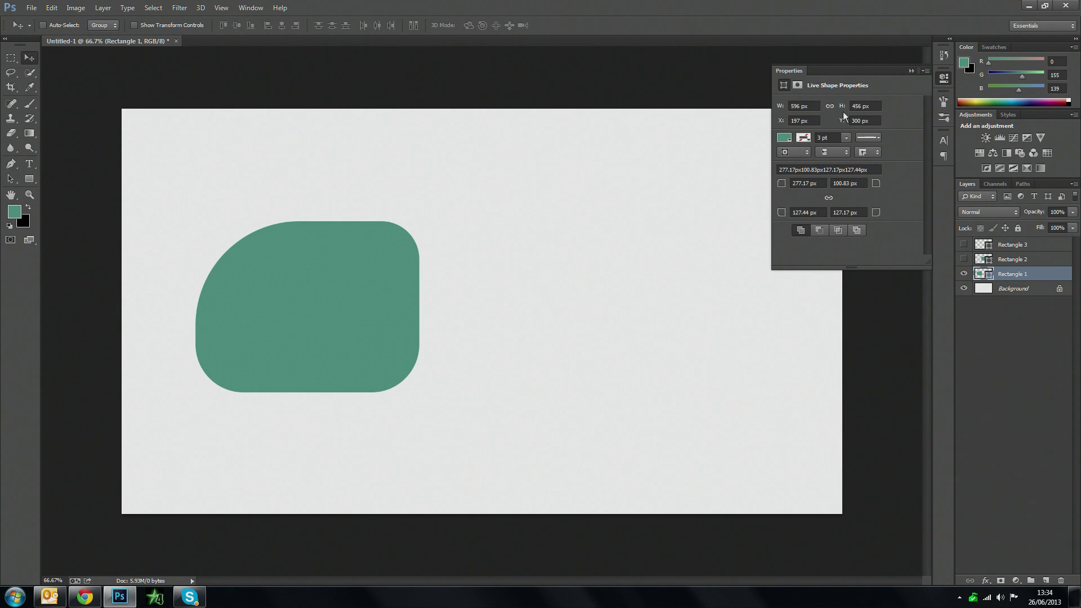
Resize the rounded shape to 458 px wide by 484 px high
{"action": "left_click_drag", "start_coordinate": [843, 112], "coordinate": [921, 123]}
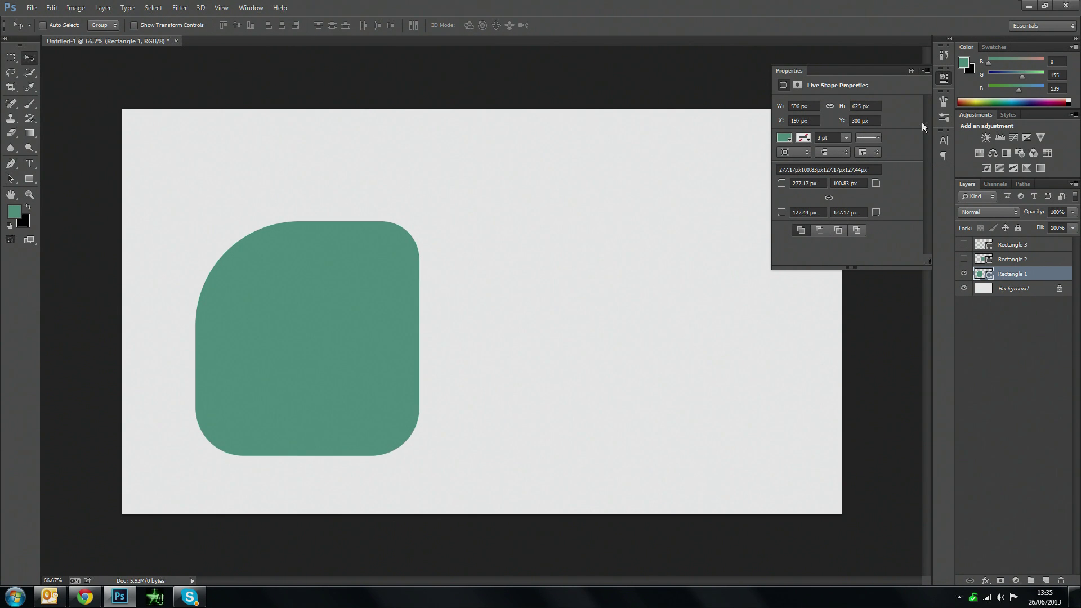
{"action": "left_click", "coordinate": [855, 106]}
{"action": "type", "text": "484"}
{"action": "key", "text": "Return"}
{"action": "left_click_drag", "start_coordinate": [780, 111], "coordinate": [690, 136]}
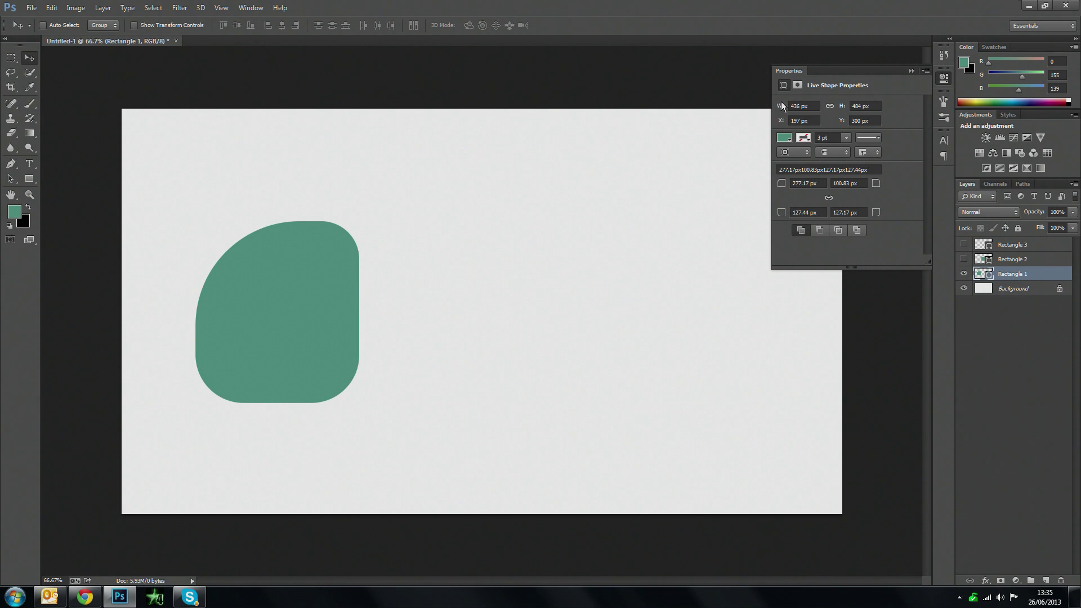
{"action": "left_click_drag", "start_coordinate": [781, 101], "coordinate": [793, 104]}
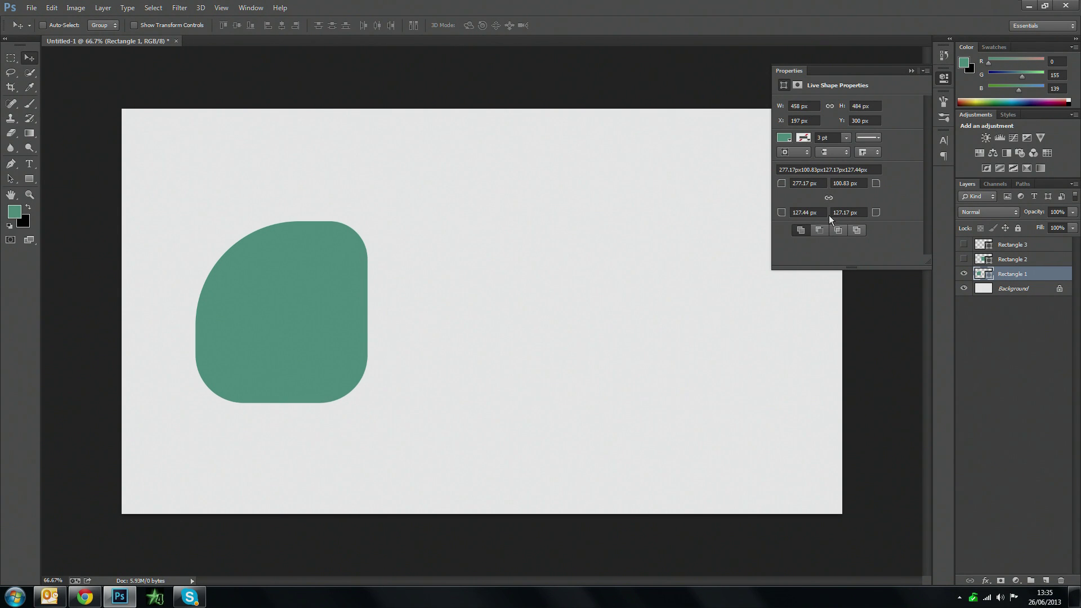
Try a yellow stroke on the shape with dashed and dotted line styles
{"action": "left_click", "coordinate": [862, 138]}
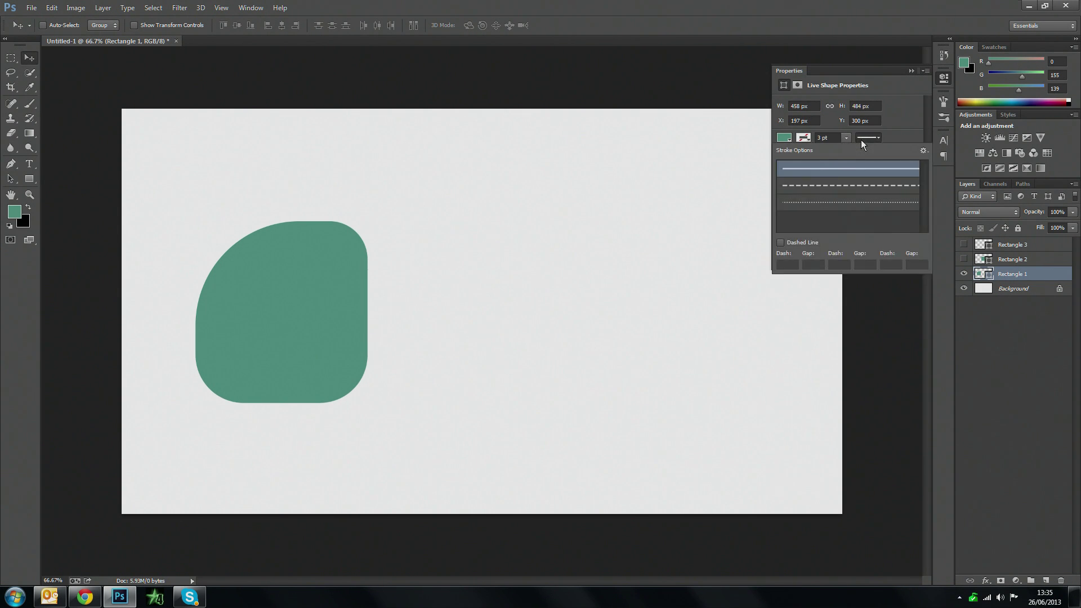
{"action": "left_click", "coordinate": [809, 138]}
{"action": "left_click", "coordinate": [809, 138]}
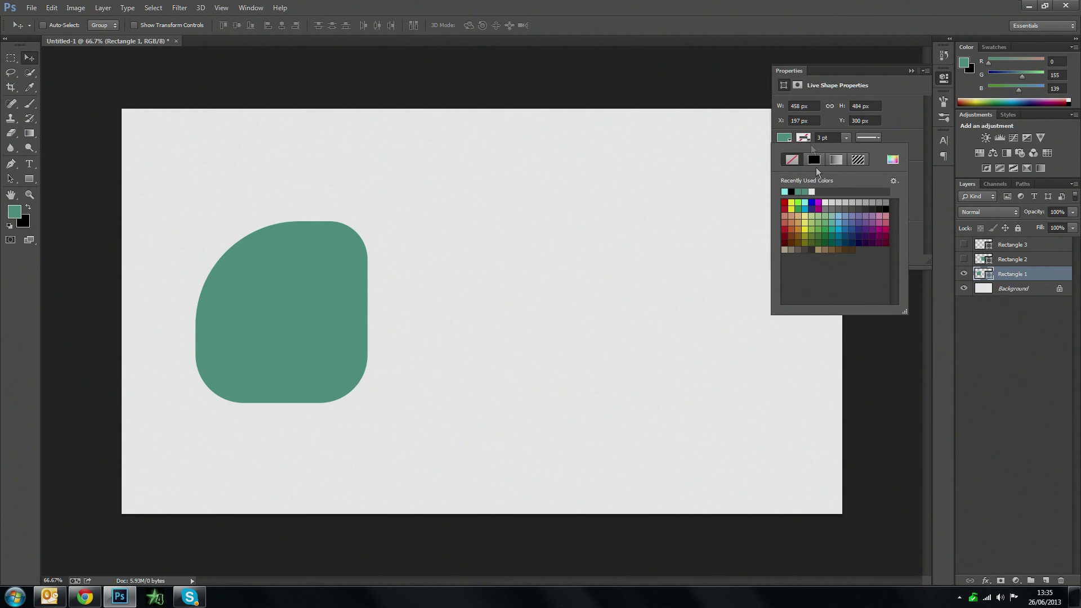
{"action": "left_click", "coordinate": [831, 207]}
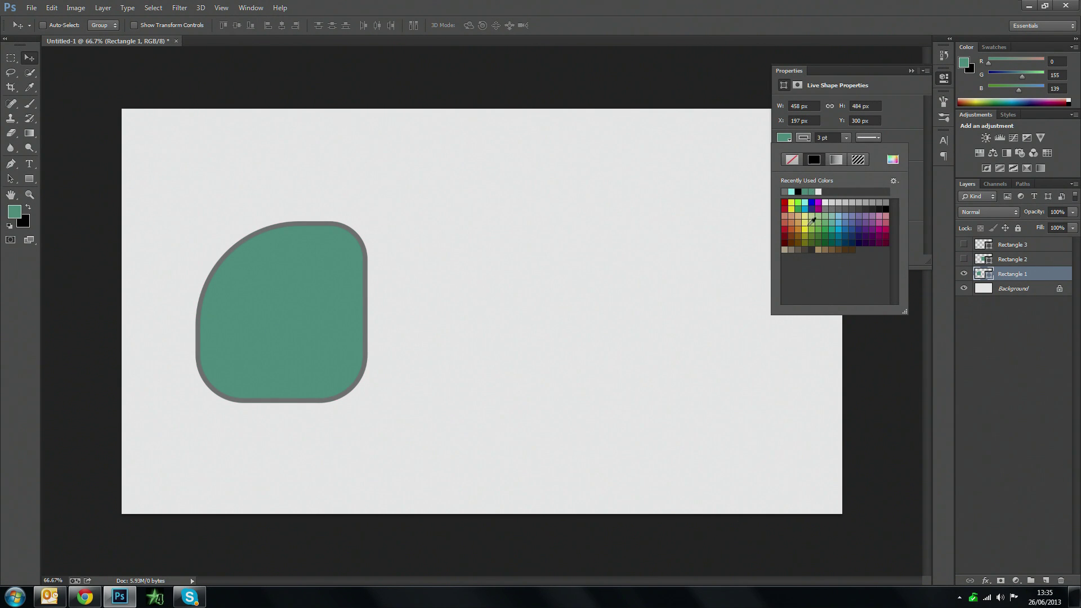
{"action": "left_click", "coordinate": [807, 231]}
{"action": "left_click", "coordinate": [878, 136]}
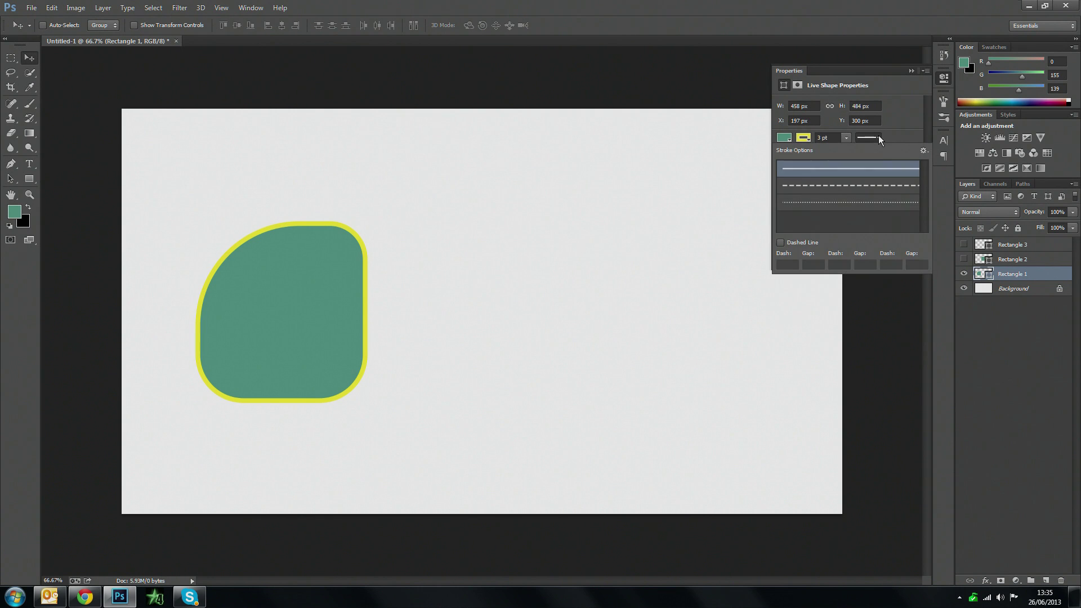
{"action": "left_click", "coordinate": [872, 187]}
{"action": "left_click", "coordinate": [863, 204]}
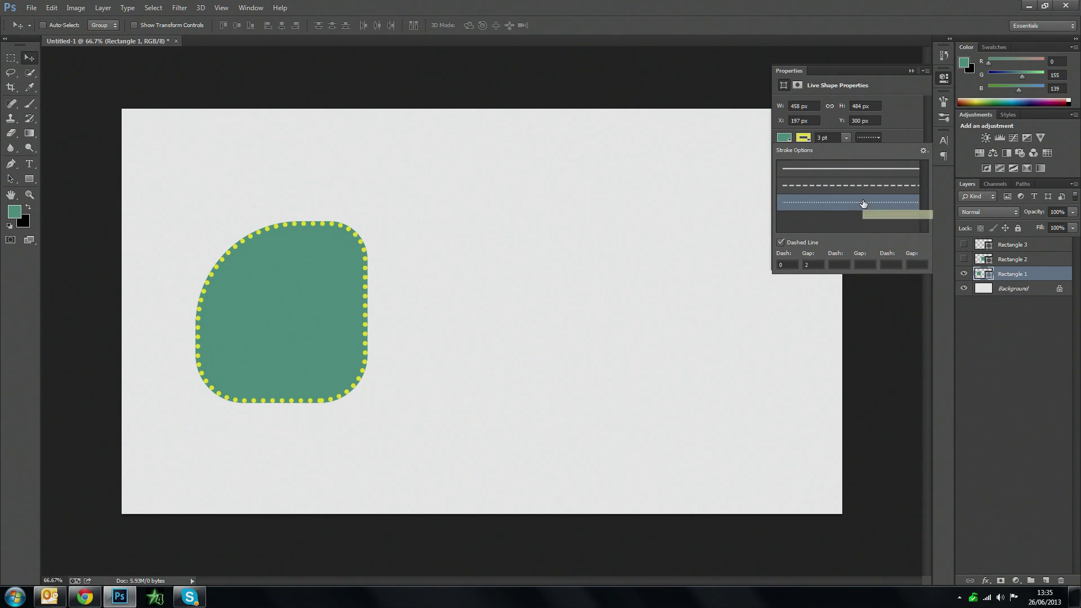
Return the stroke to solid, set its width to 0 pt and colour to none
{"action": "left_click", "coordinate": [873, 170]}
{"action": "left_click", "coordinate": [878, 137]}
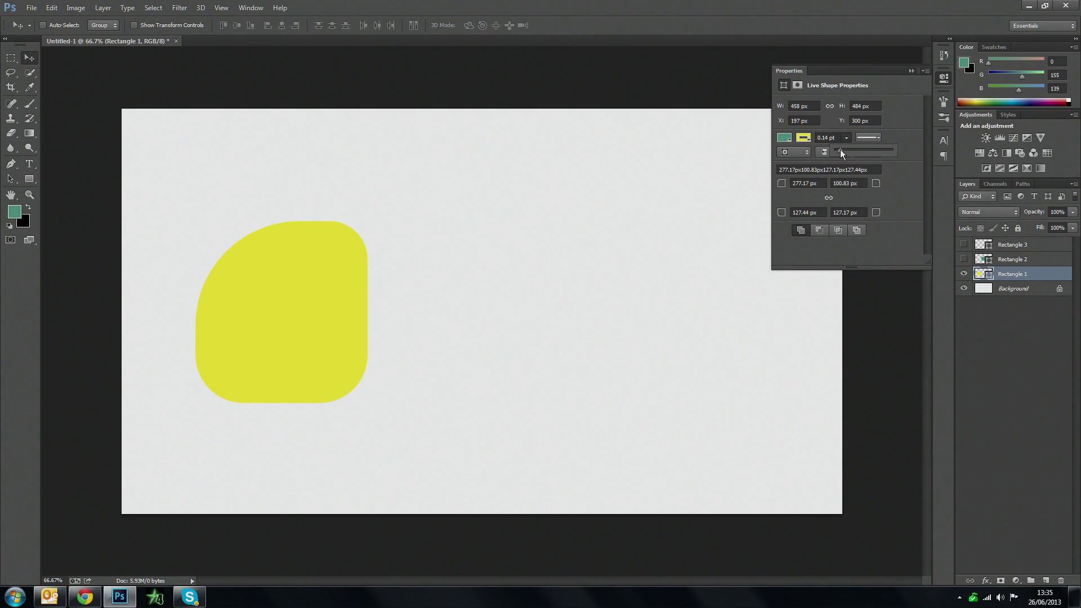
{"action": "left_click_drag", "start_coordinate": [839, 150], "coordinate": [832, 149]}
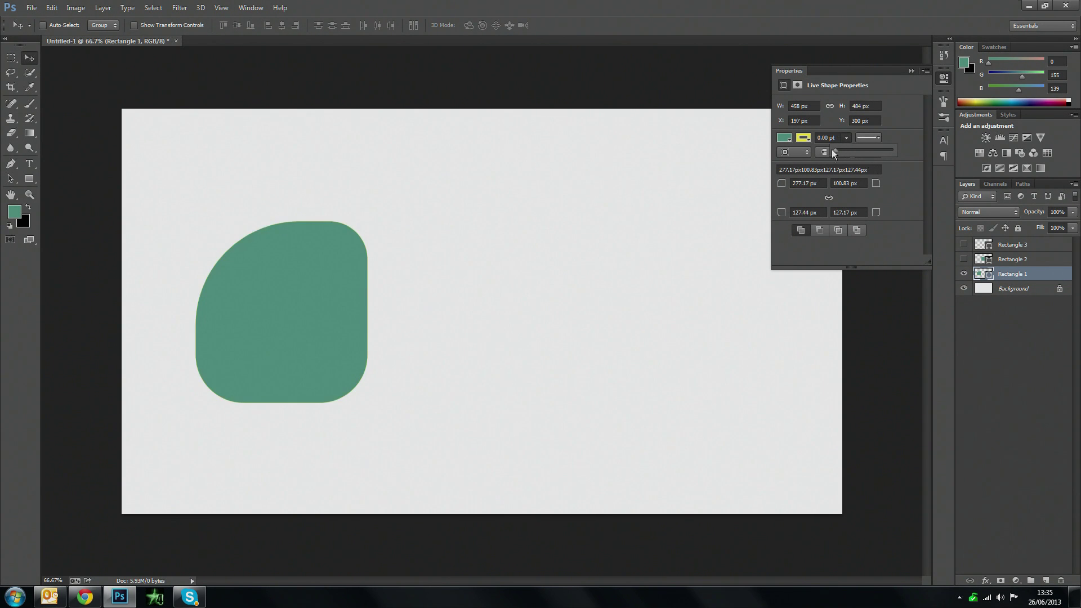
{"action": "left_click", "coordinate": [803, 138]}
{"action": "left_click", "coordinate": [791, 160]}
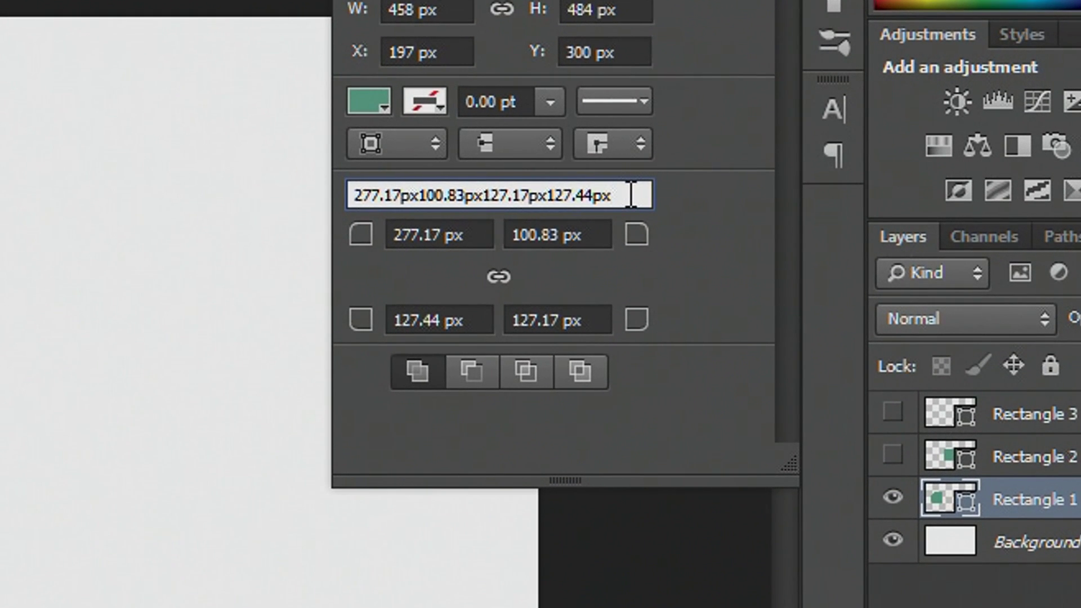
Copy Rectangle 1's corner radii, show Rectangle 2 and paste the radii into its corner field
{"action": "left_click_drag", "start_coordinate": [631, 196], "coordinate": [258, 202]}
{"action": "key", "text": "ctrl+c"}
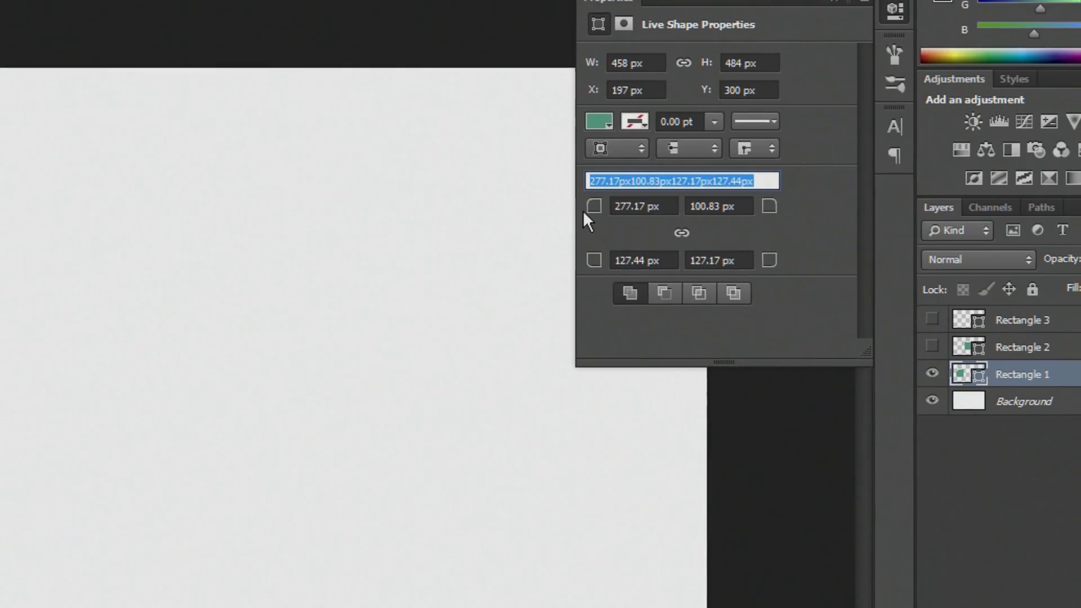
{"action": "left_click", "coordinate": [932, 346]}
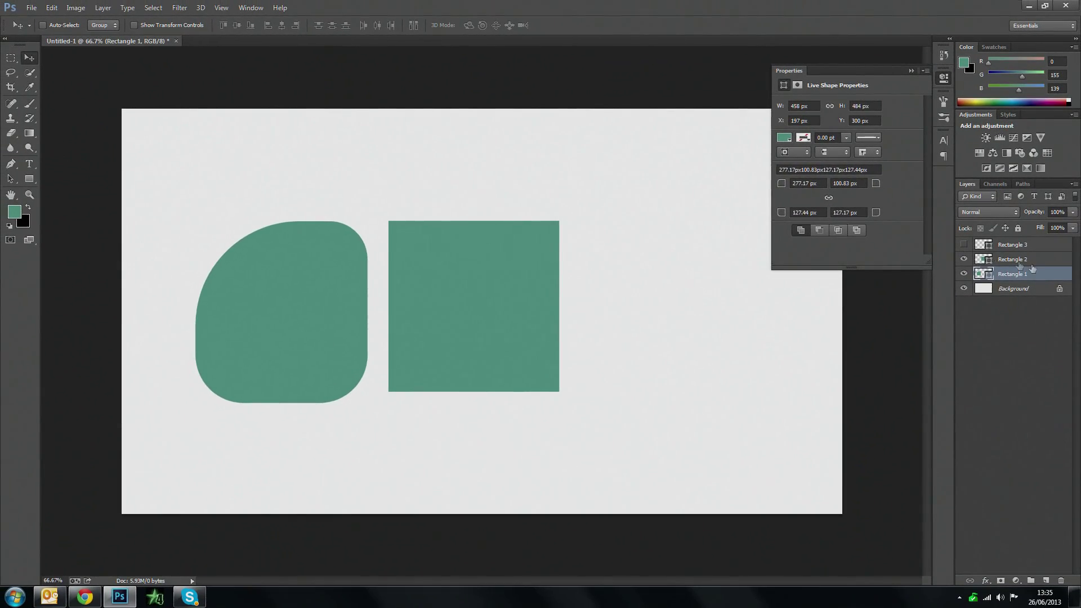
{"action": "left_click", "coordinate": [1038, 263]}
{"action": "left_click", "coordinate": [809, 169]}
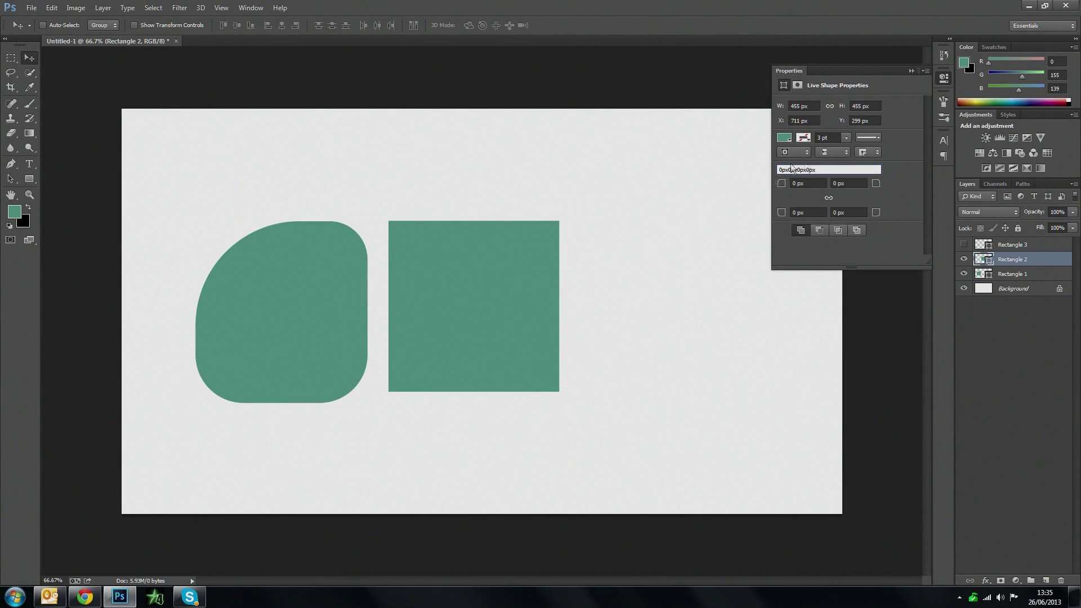
{"action": "double_click", "coordinate": [808, 169]}
{"action": "key", "text": "ctrl+v"}
{"action": "key", "text": "Return"}
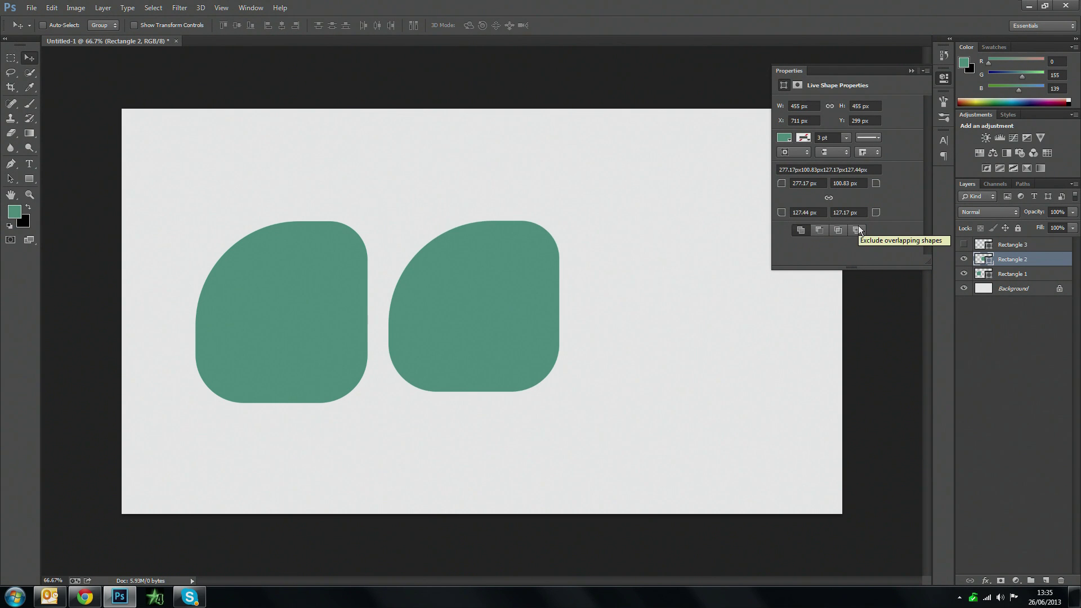
Switch between Rectangle 1 and Rectangle 2 to compare their corner settings
{"action": "left_click", "coordinate": [1008, 275]}
{"action": "left_click", "coordinate": [1021, 263]}
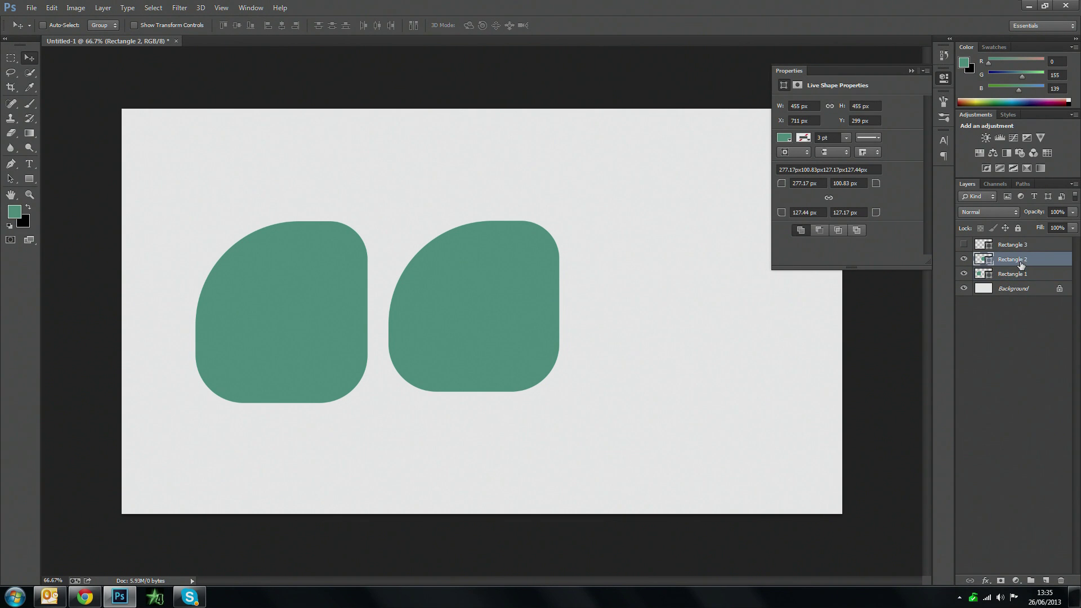
{"action": "left_click", "coordinate": [1018, 277]}
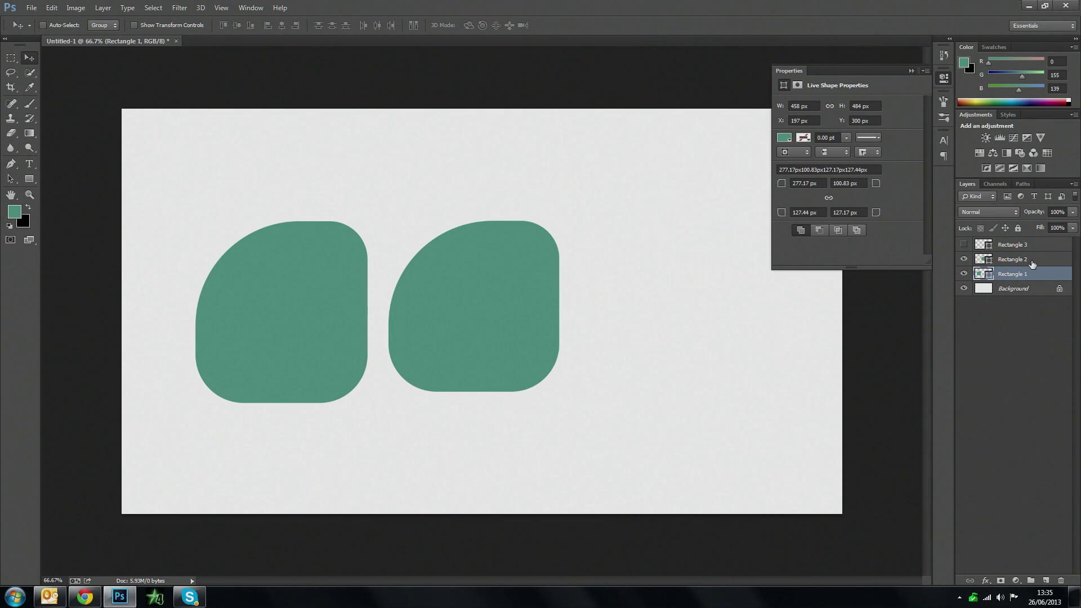
{"action": "left_click", "coordinate": [1032, 263]}
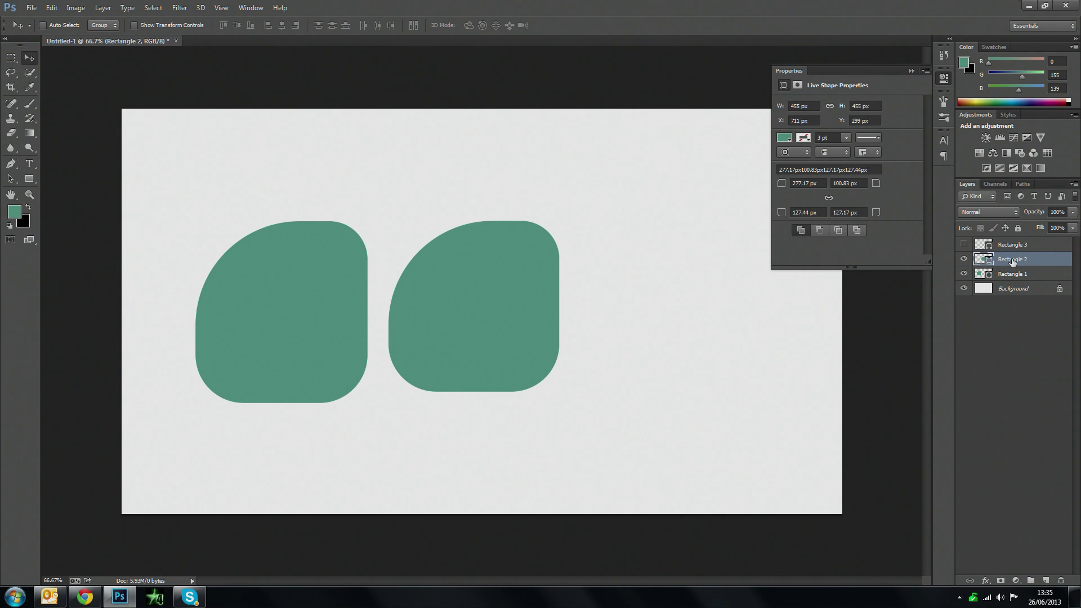
{"action": "left_click", "coordinate": [1020, 275]}
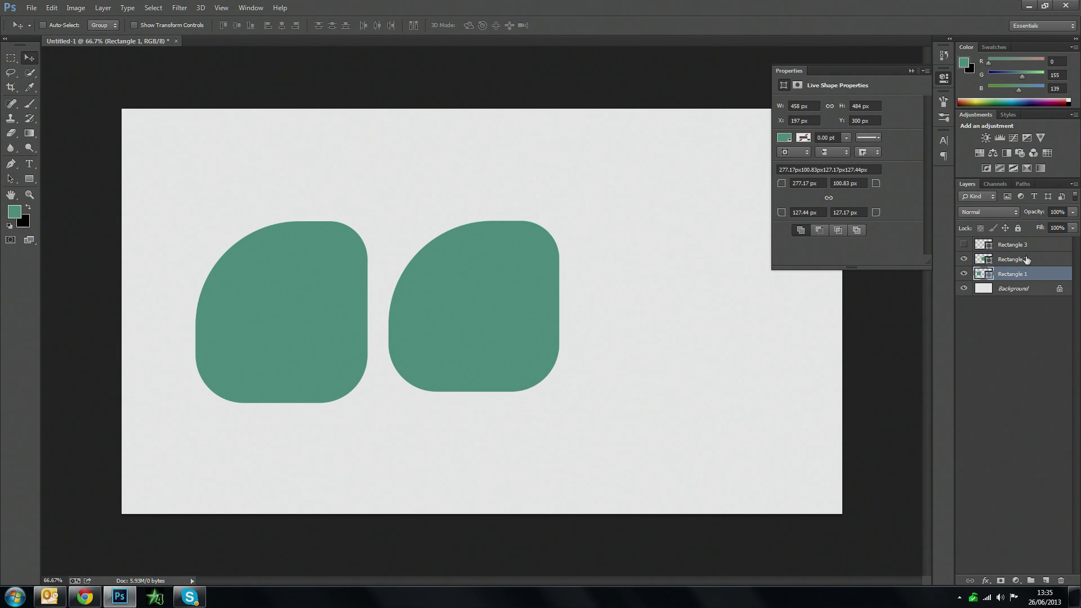
{"action": "left_click", "coordinate": [1026, 260]}
{"action": "left_click", "coordinate": [1035, 274]}
{"action": "left_click", "coordinate": [1036, 260]}
{"action": "left_click", "coordinate": [1038, 275]}
{"action": "left_click", "coordinate": [1038, 260]}
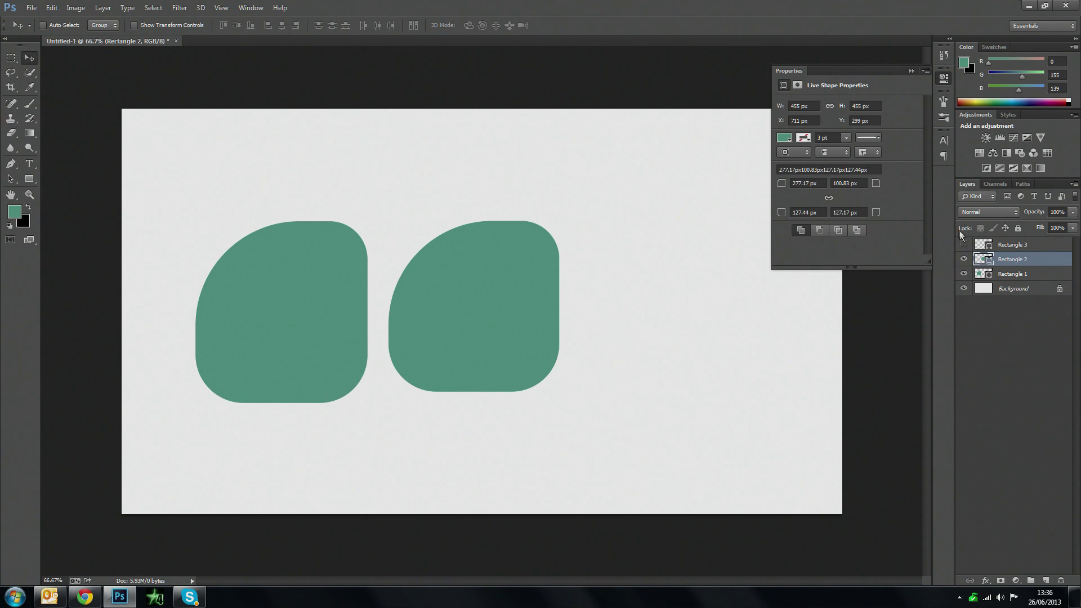
{"action": "left_click", "coordinate": [1018, 274]}
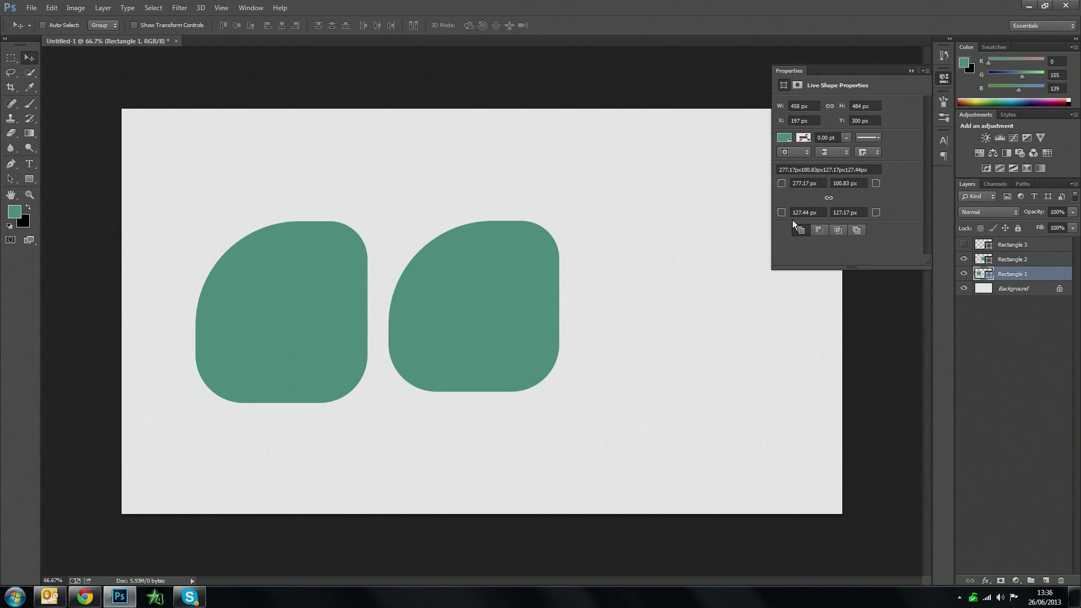
Show Rectangle 3, paste the copied corner radii into it, and close Properties
{"action": "left_click", "coordinate": [964, 244]}
{"action": "left_click", "coordinate": [1013, 260]}
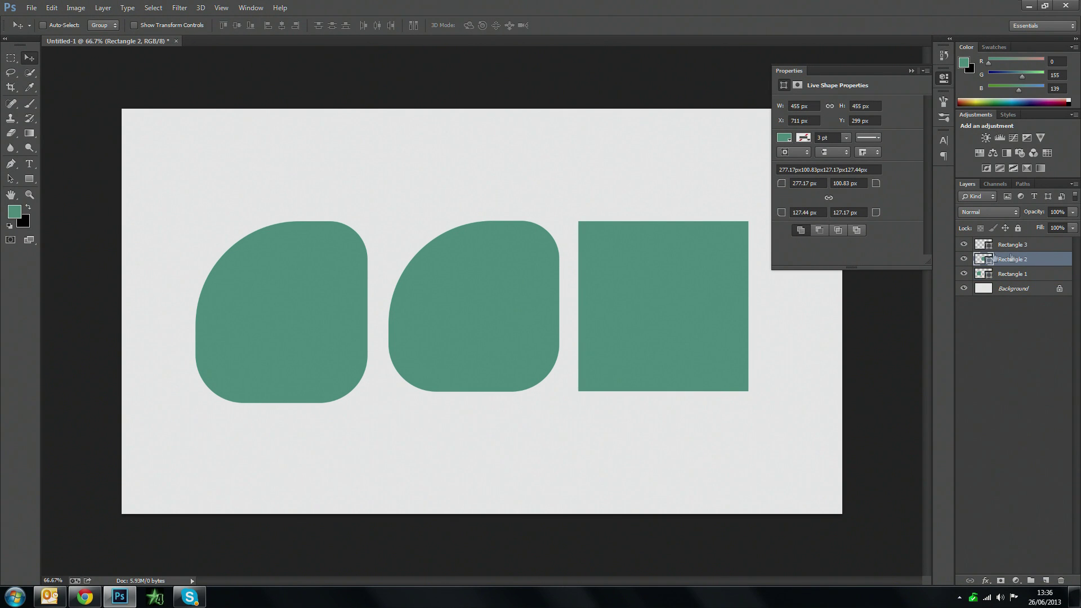
{"action": "left_click", "coordinate": [873, 170]}
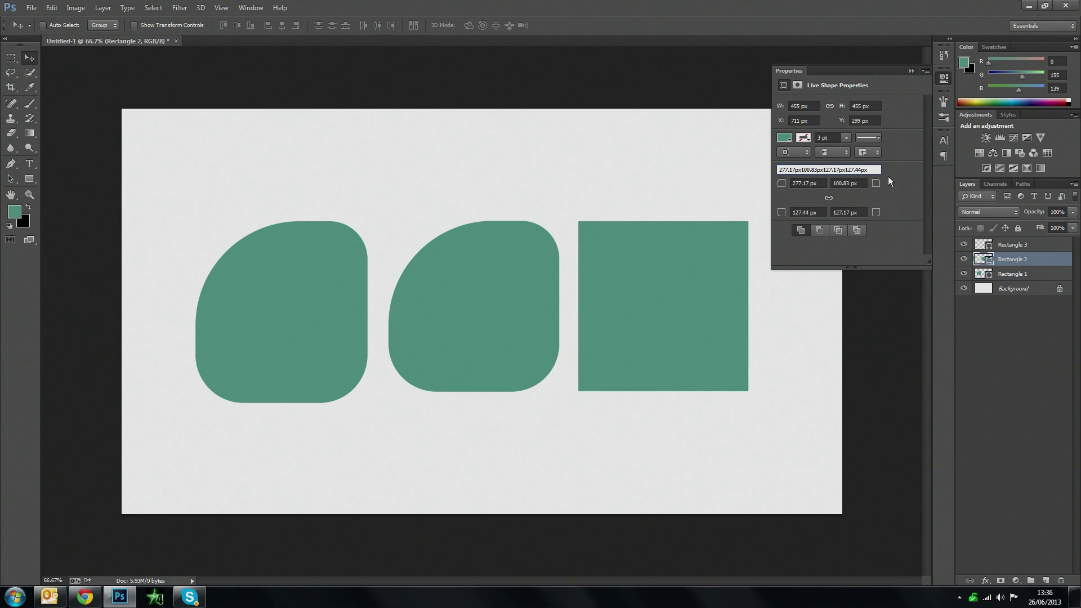
{"action": "left_click_drag", "start_coordinate": [870, 170], "coordinate": [763, 172]}
{"action": "key", "text": "ctrl+c"}
{"action": "left_click", "coordinate": [1008, 246]}
{"action": "key", "text": "ctrl+v"}
{"action": "key", "text": "Return"}
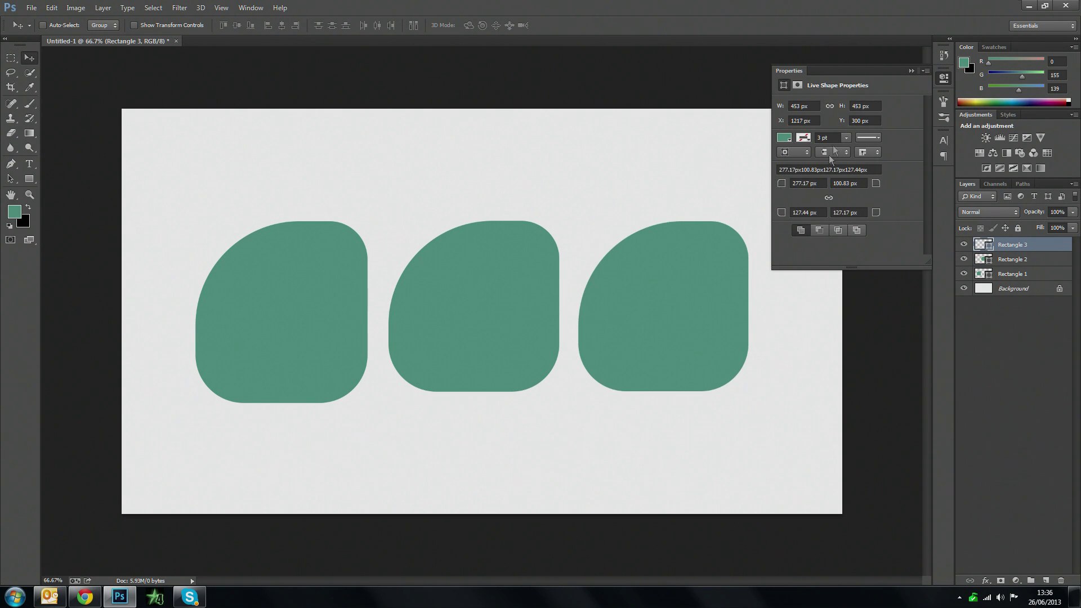
{"action": "left_click", "coordinate": [912, 71]}
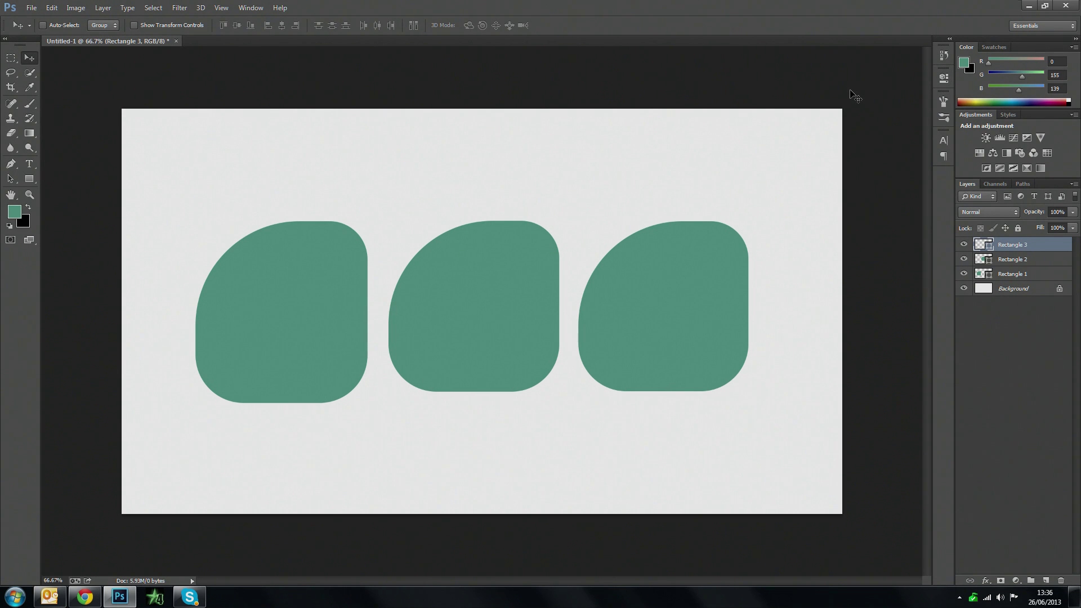